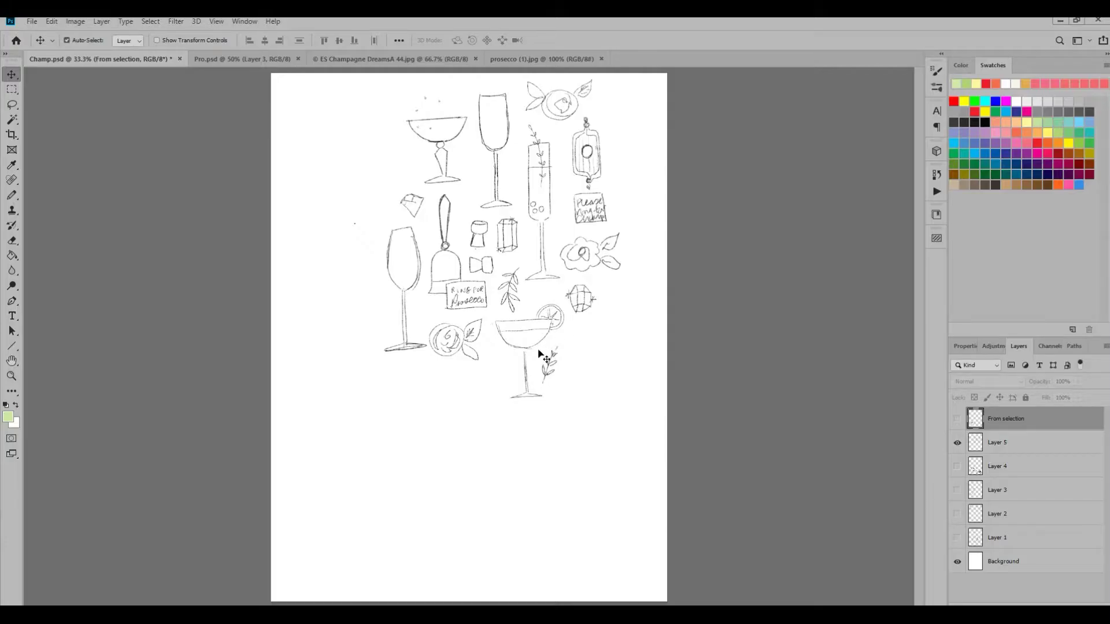
- Reveal the From selection layer's champagne glasses photo, zoom to 116%, and bring the champagne pattern into view
{"action": "left_click", "coordinate": [957, 419]}
{"action": "key", "text": "z"}
{"action": "left_click", "coordinate": [434, 527]}
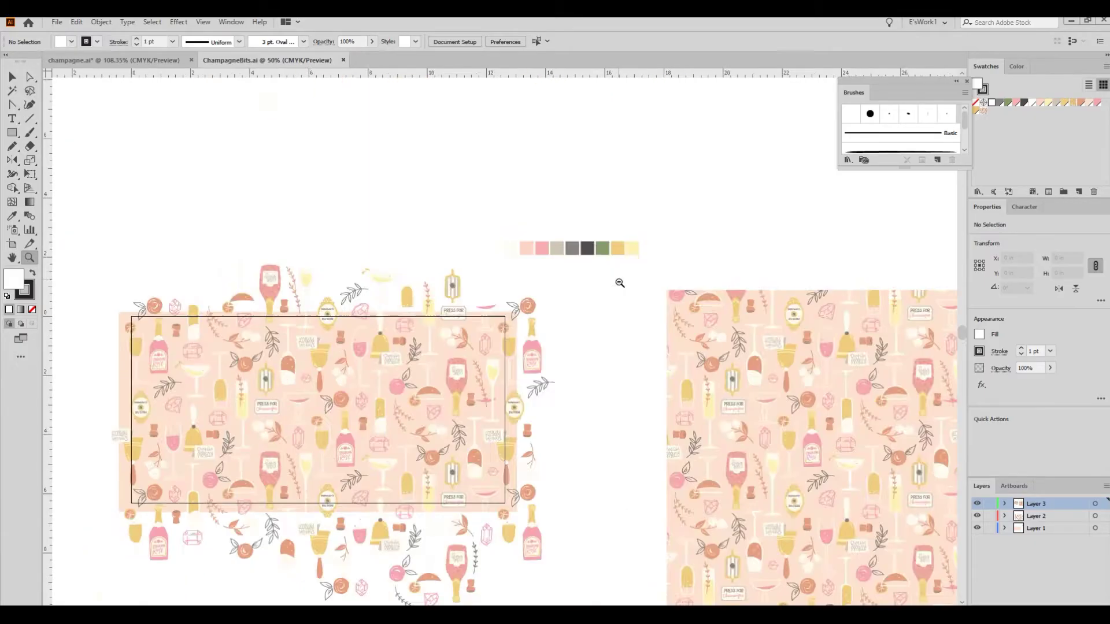
{"action": "left_click_drag", "start_coordinate": [619, 280], "coordinate": [669, 264]}
{"action": "left_click_drag", "start_coordinate": [205, 437], "coordinate": [520, 289]}
- Fit the ChampagneBits.ai pattern in the window, then browse to the champagne.ai bottle pattern document
{"action": "key", "text": "ctrl+1"}
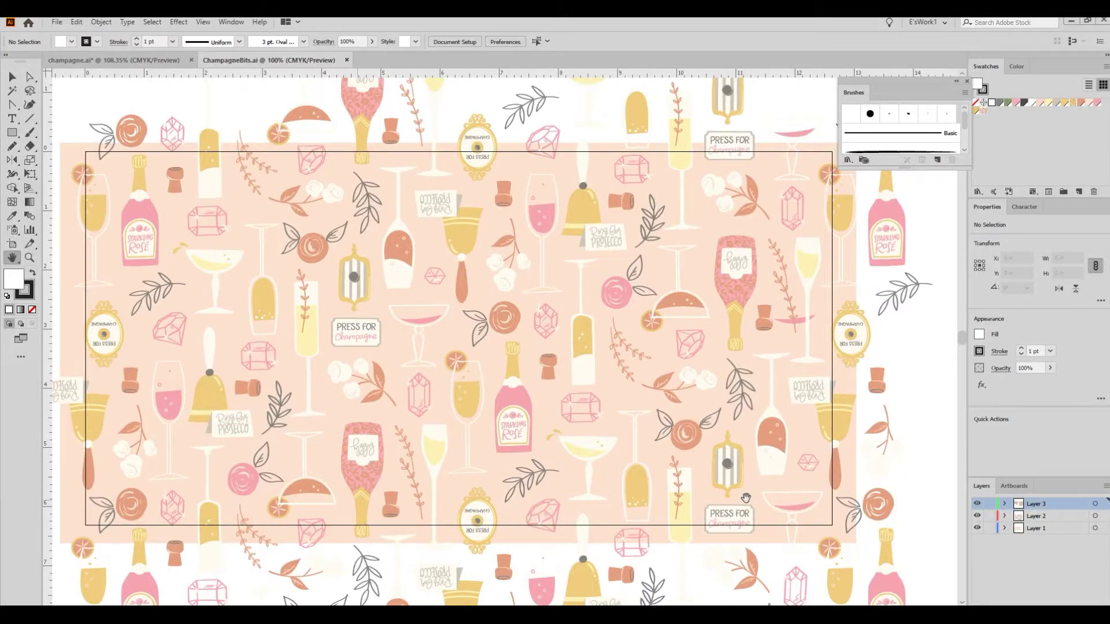
{"action": "left_click", "coordinate": [169, 60]}
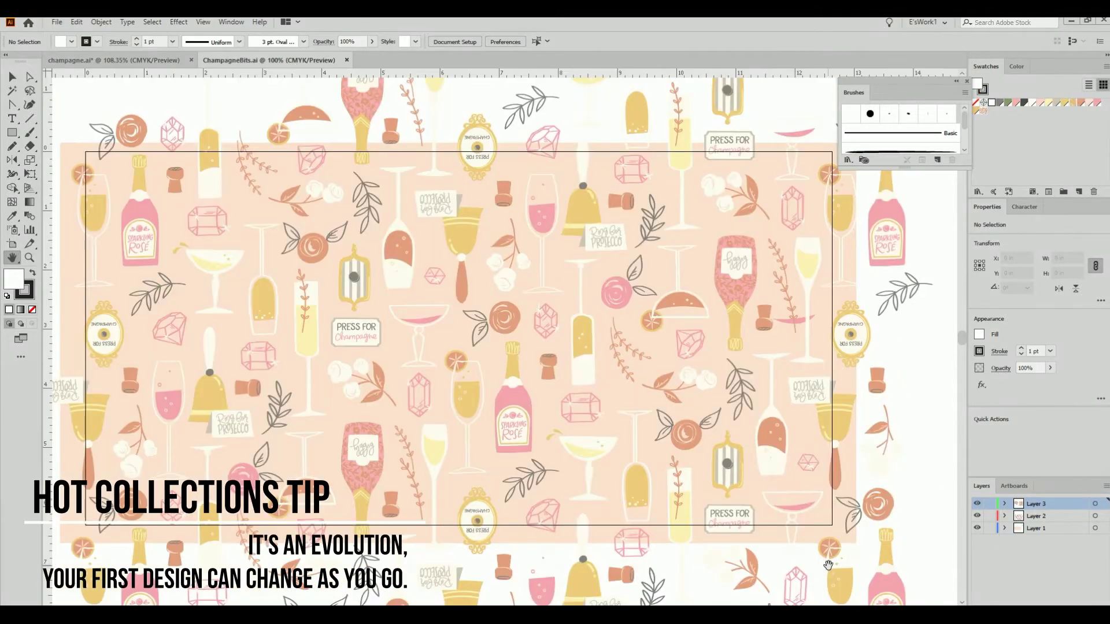
{"action": "key", "text": "z"}
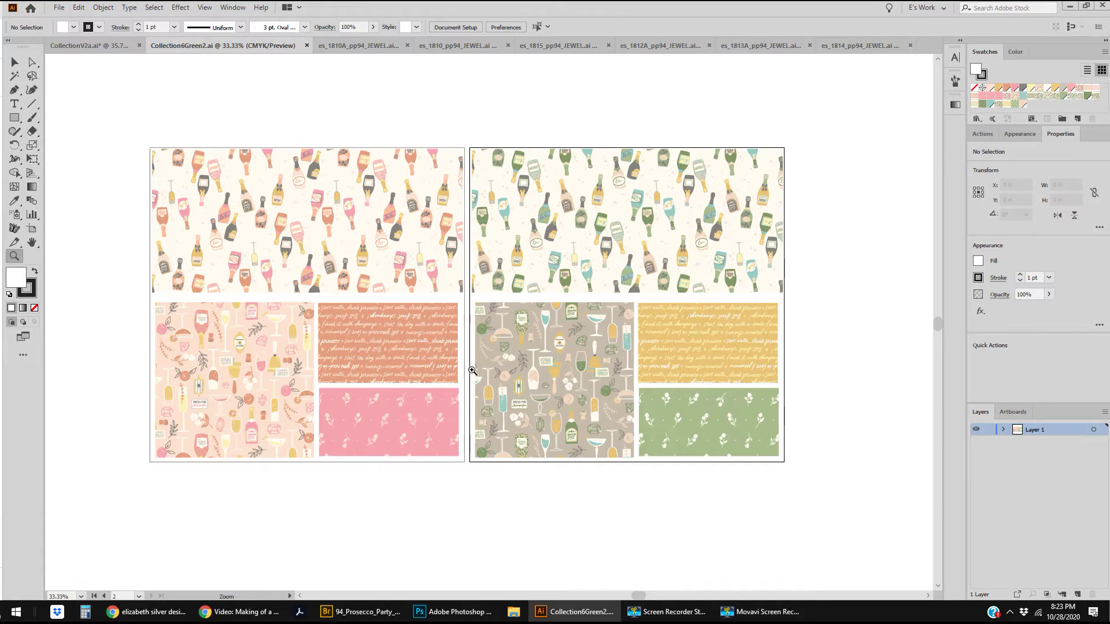
- Move the right board's bottle and beige glassware tiles above the artboard and shift the yellow and green tiles left
{"action": "key", "text": "v"}
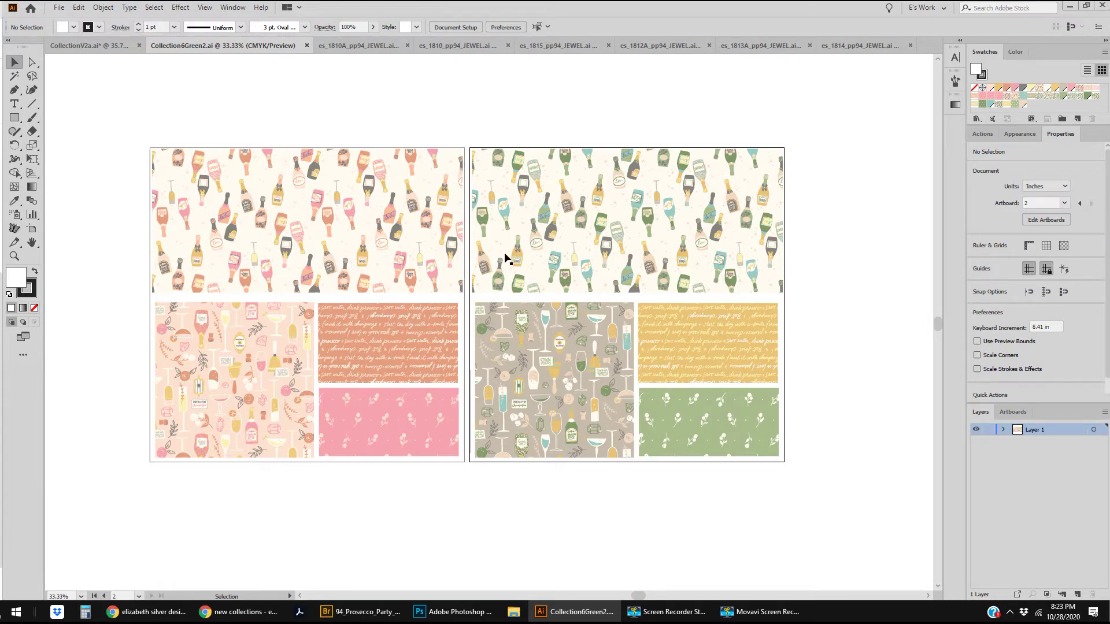
{"action": "left_click_drag", "start_coordinate": [540, 236], "coordinate": [706, 107]}
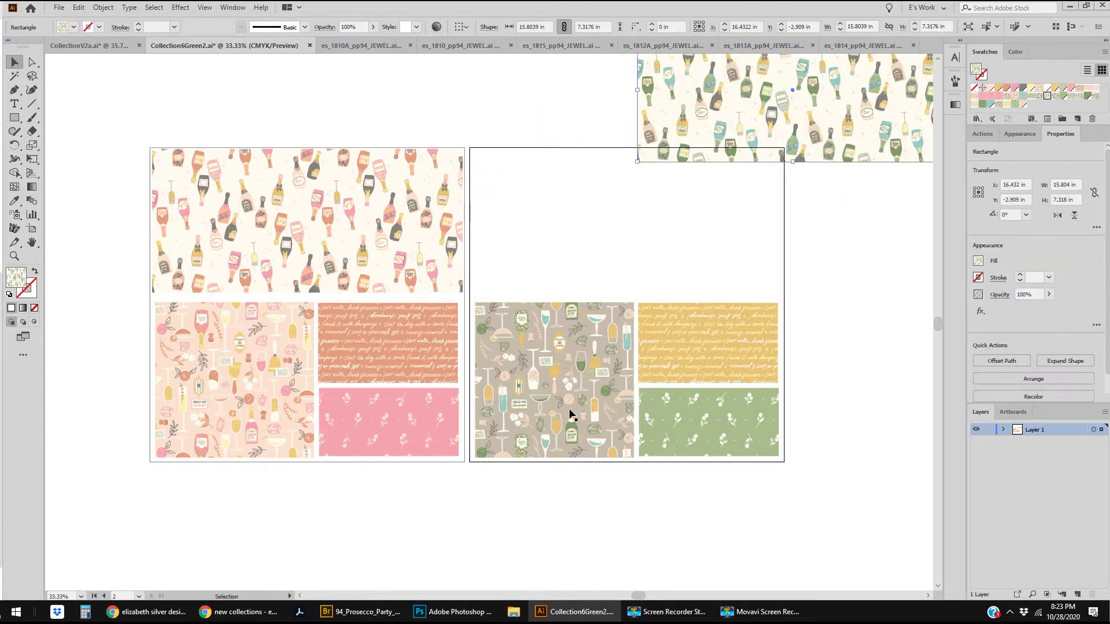
{"action": "left_click_drag", "start_coordinate": [570, 422], "coordinate": [571, 108]}
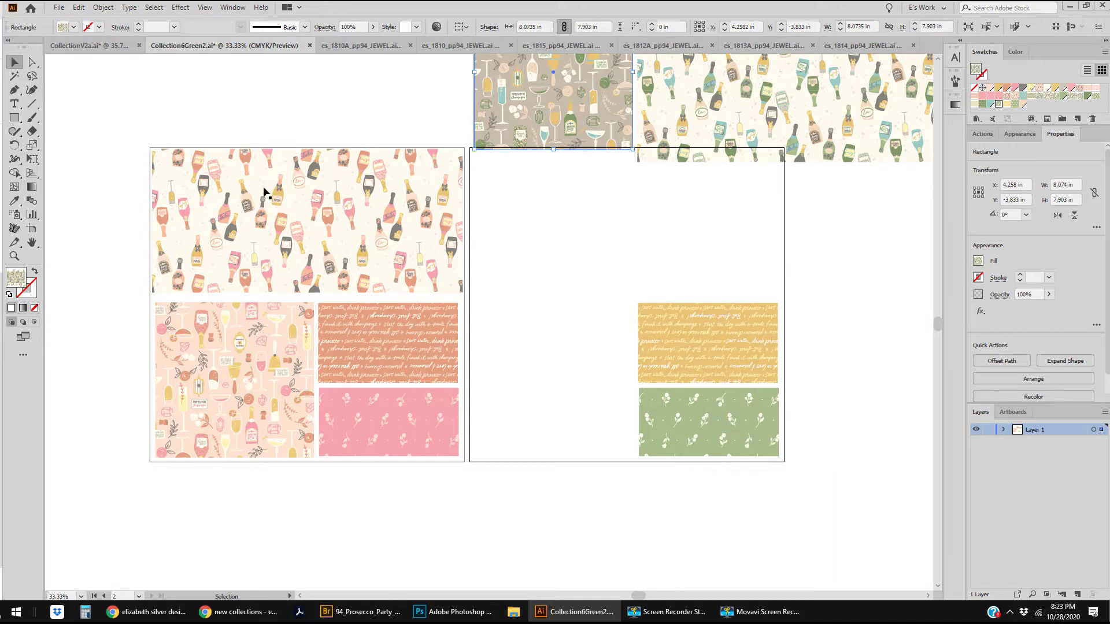
{"action": "left_click_drag", "start_coordinate": [609, 302], "coordinate": [711, 441]}
{"action": "left_click_drag", "start_coordinate": [733, 384], "coordinate": [569, 379]}
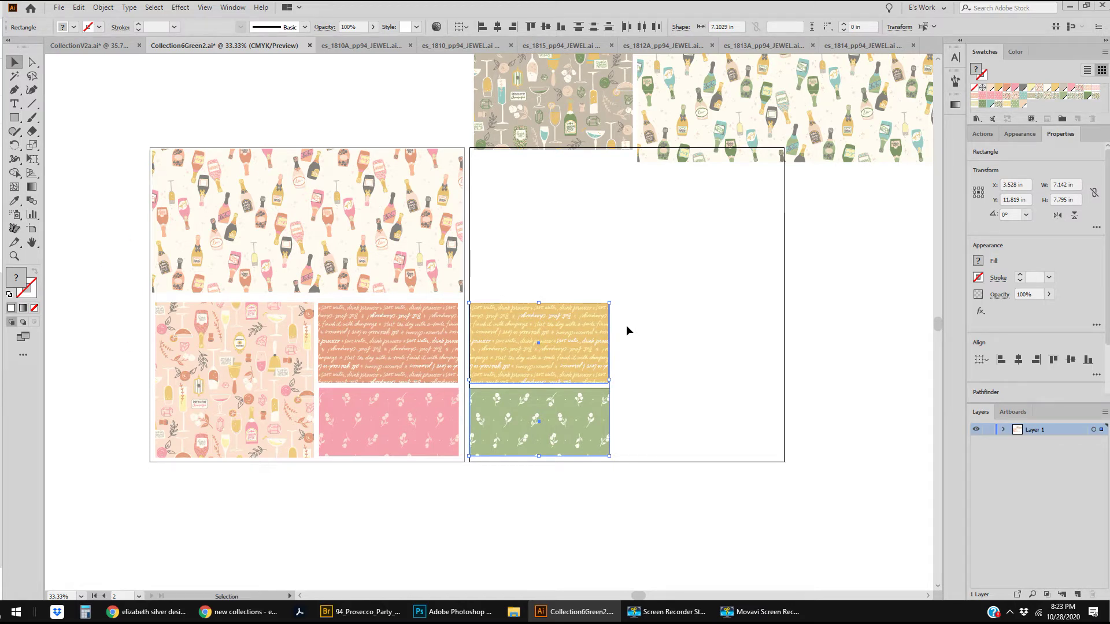
- Inspect the peach glassware, bottle and script tiles up close, then switch to es_1810A_pp94_JEWEL.ai
{"action": "left_click", "coordinate": [14, 256]}
{"action": "left_click_drag", "start_coordinate": [184, 322], "coordinate": [321, 453]}
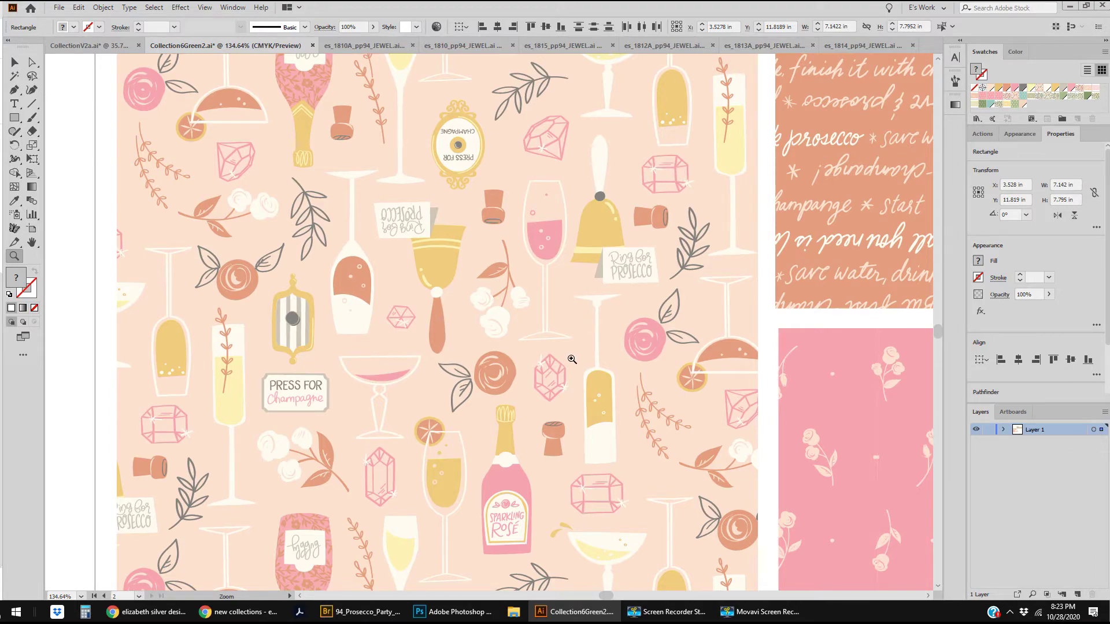
{"action": "key", "text": "h"}
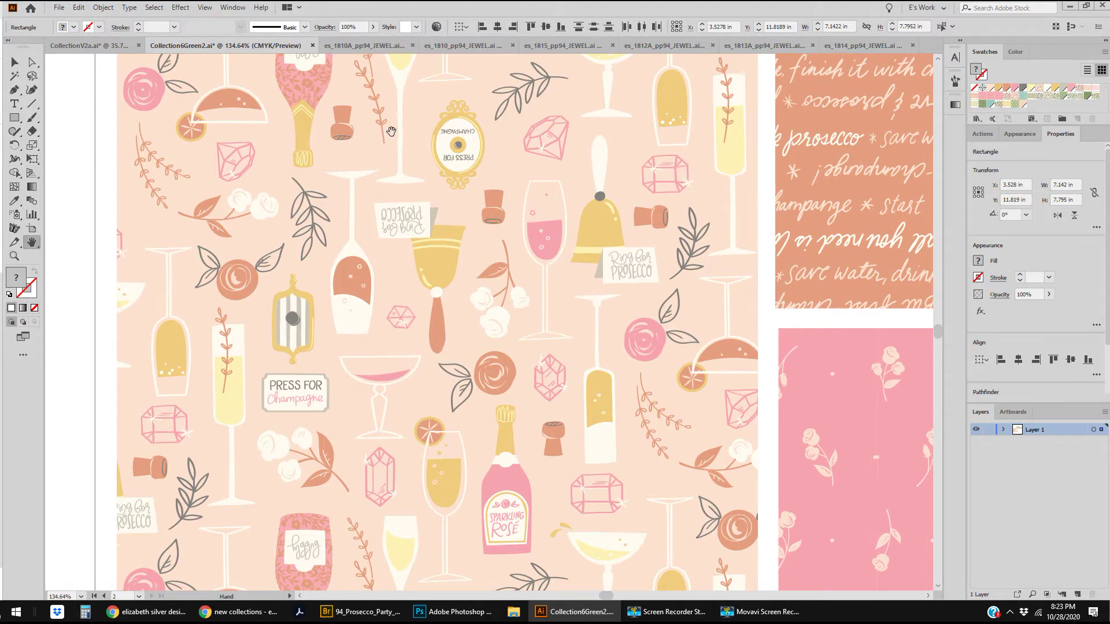
{"action": "left_click_drag", "start_coordinate": [390, 132], "coordinate": [358, 542]}
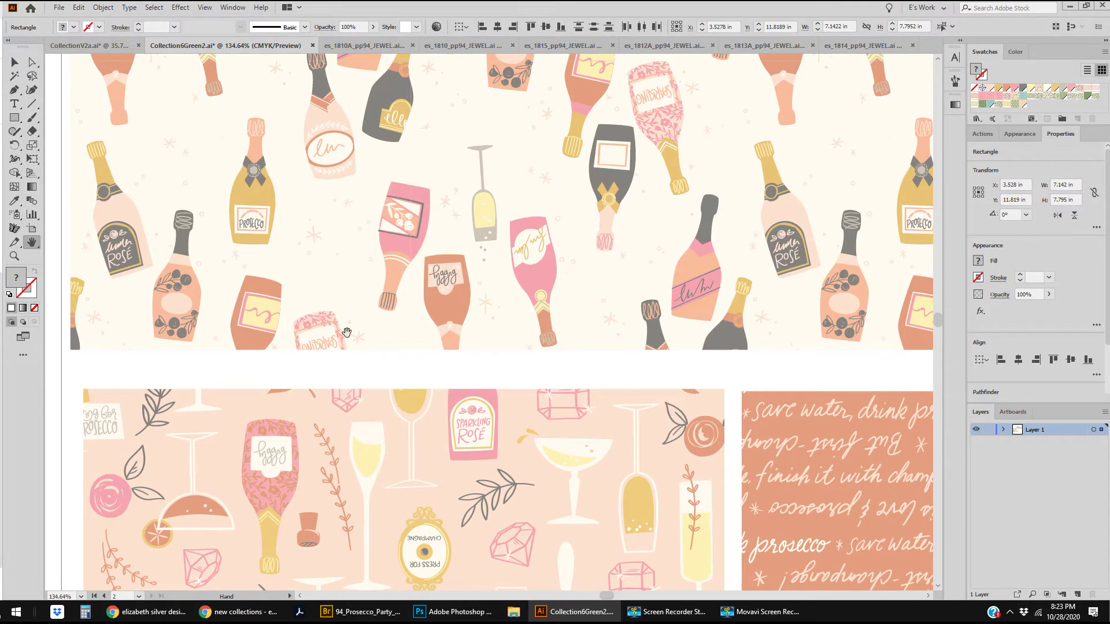
{"action": "left_click_drag", "start_coordinate": [665, 395], "coordinate": [305, 280]}
{"action": "key", "text": "z"}
{"action": "left_click", "coordinate": [594, 411], "text": "alt"}
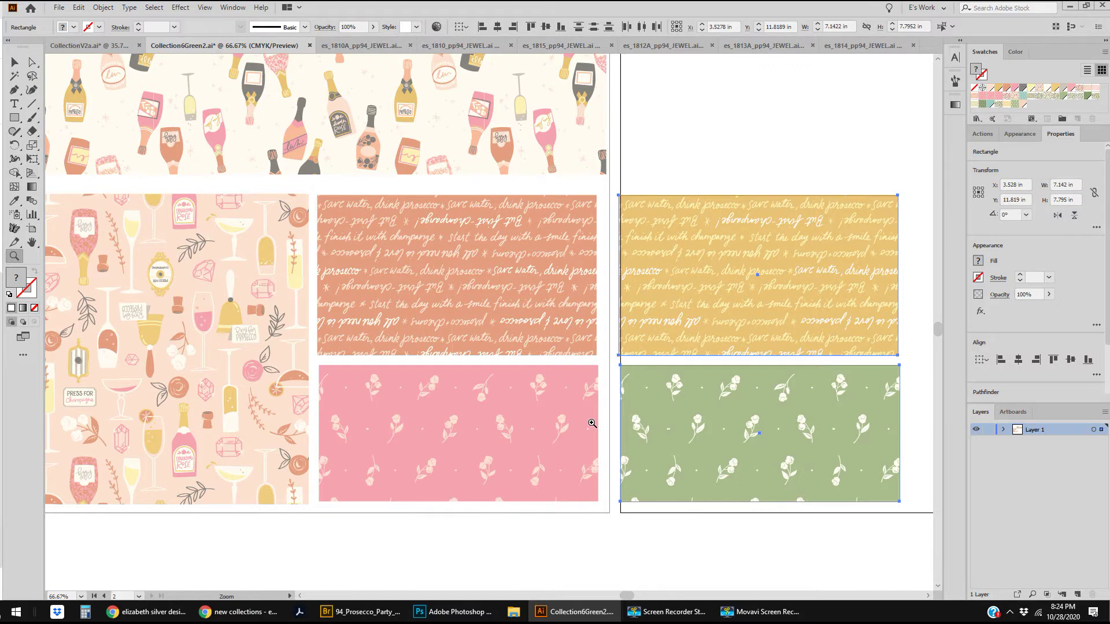
{"action": "left_click", "coordinate": [359, 46]}
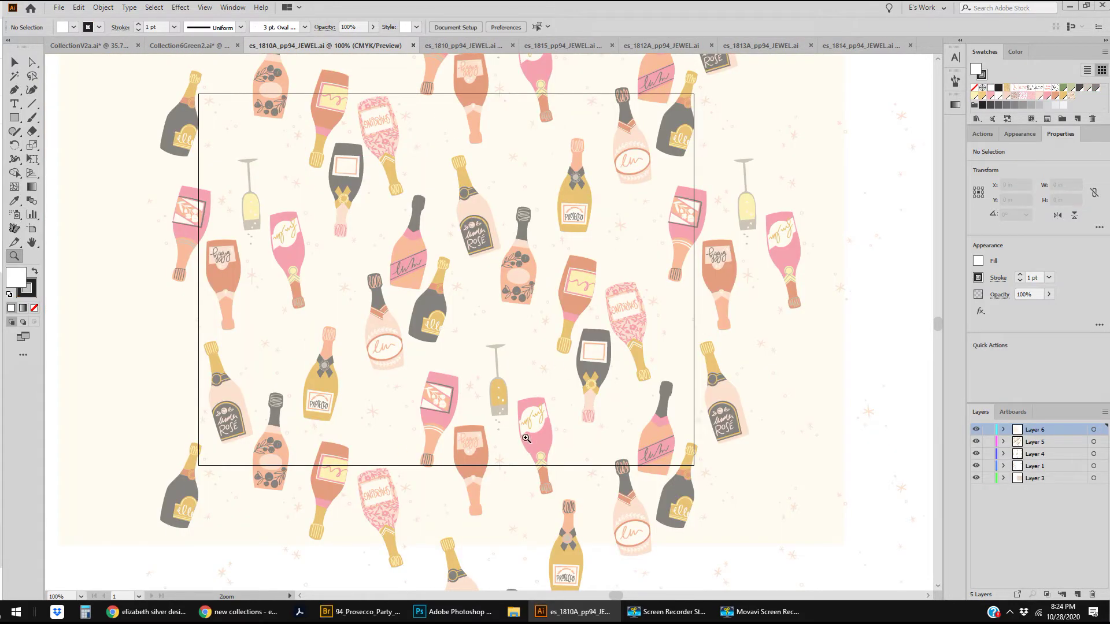
- Compare the cream es_1810A_pp94_JEWEL.ai bottle pattern with the green-bottle es_1810_pp94_JEWEL.ai version
{"action": "left_click", "coordinate": [442, 46]}
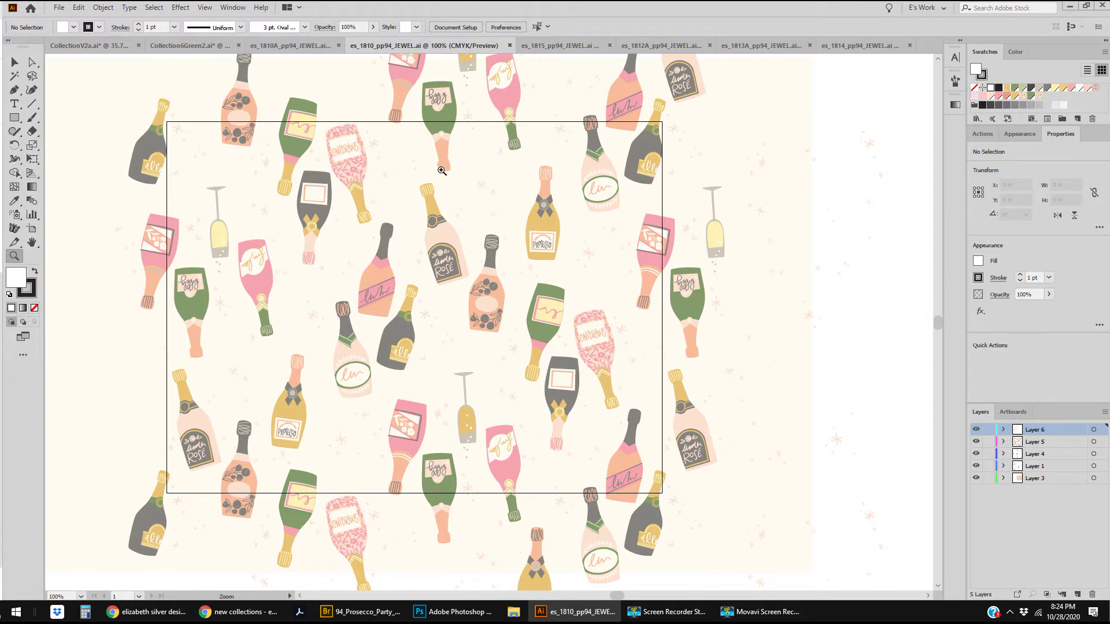
{"action": "left_click", "coordinate": [295, 46]}
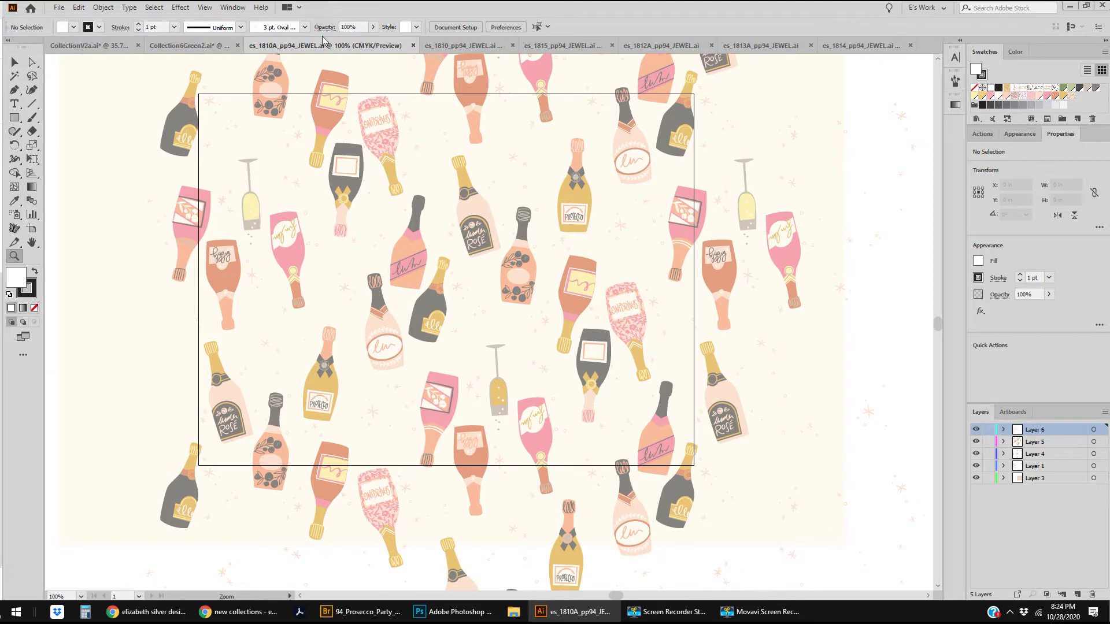
{"action": "left_click", "coordinate": [190, 45]}
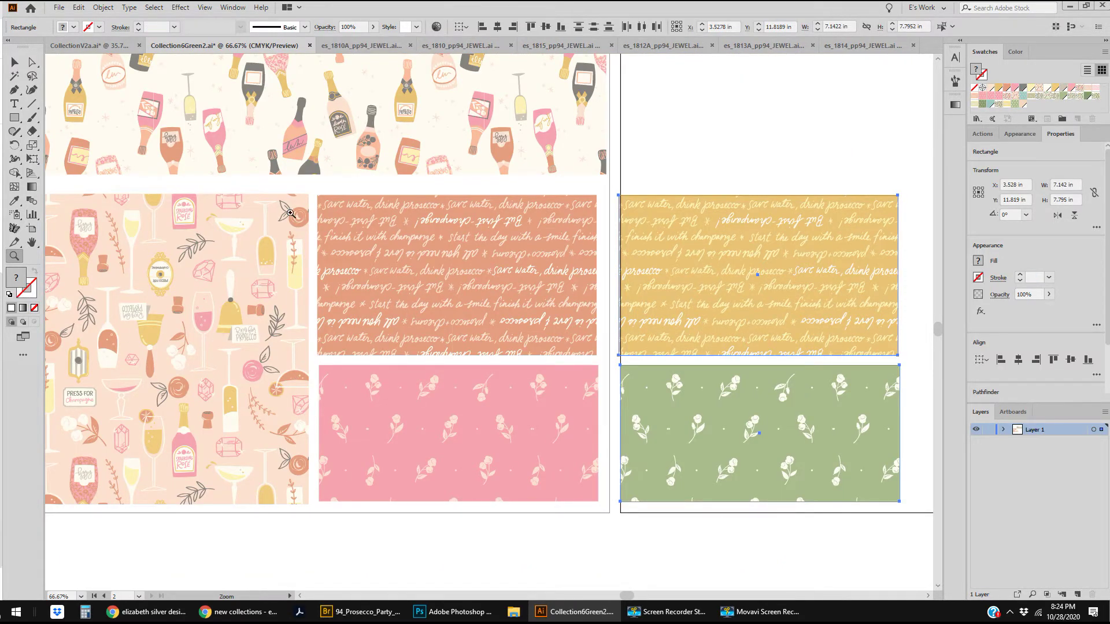
{"action": "left_click", "coordinate": [361, 46]}
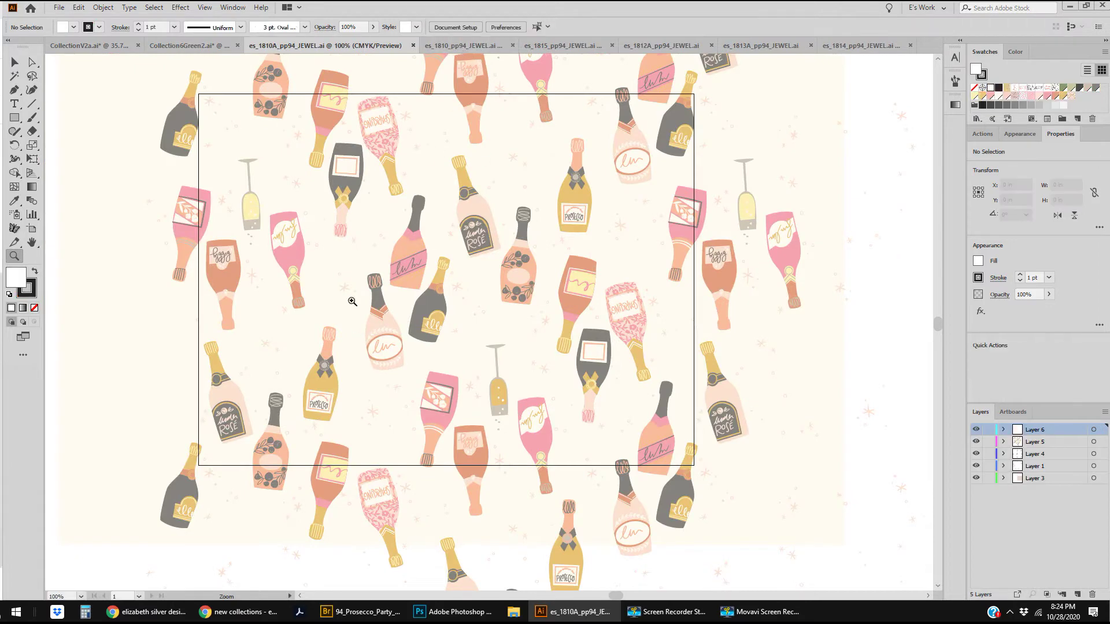
{"action": "left_click", "coordinate": [445, 49]}
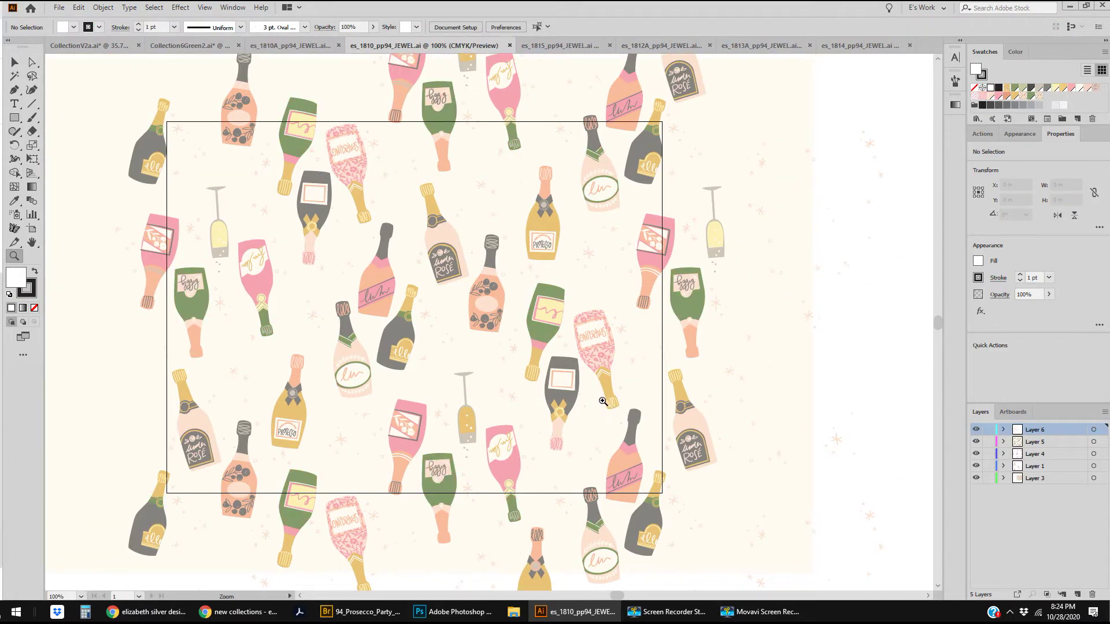
- Browse the gem, floral, script and es_1814 pattern files, ending on the CollectionV2a.ai board
{"action": "left_click", "coordinate": [563, 47]}
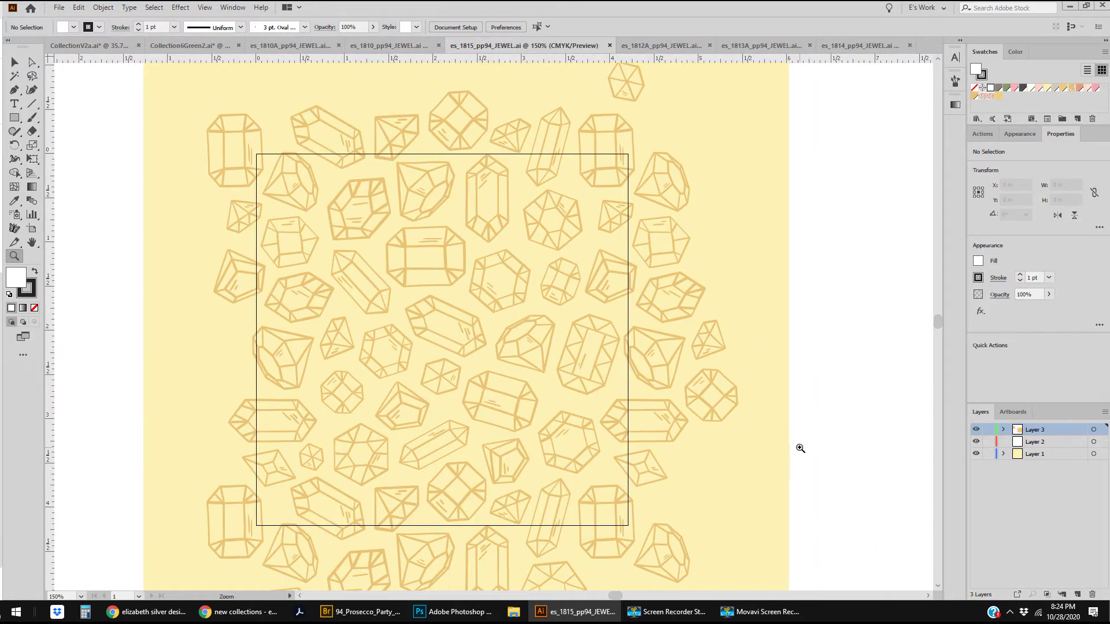
{"action": "left_click", "coordinate": [663, 44]}
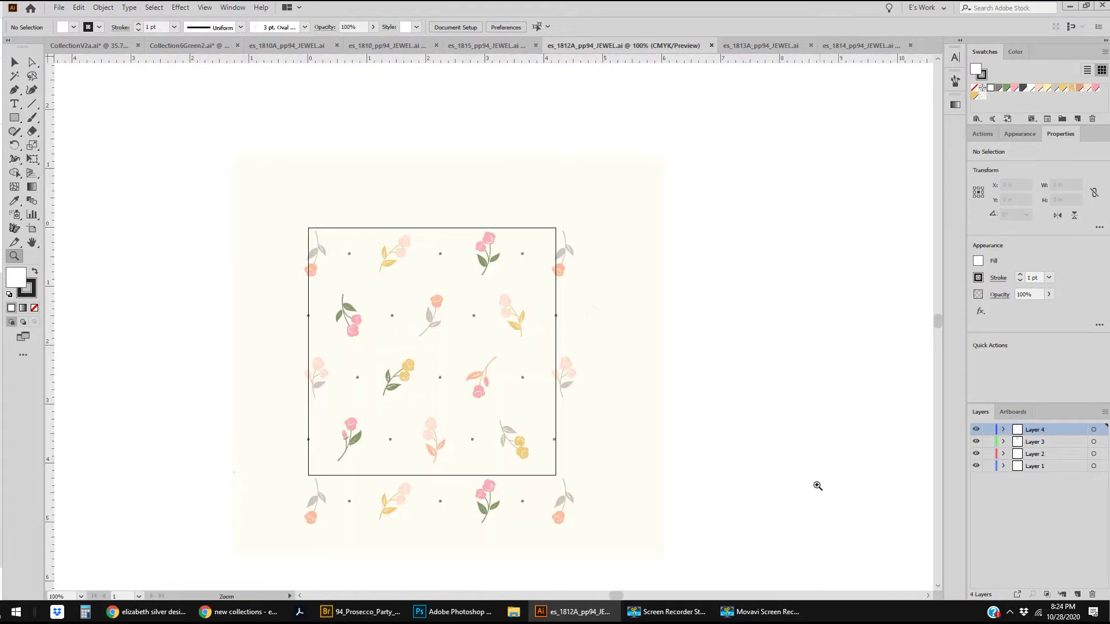
{"action": "left_click", "coordinate": [755, 45]}
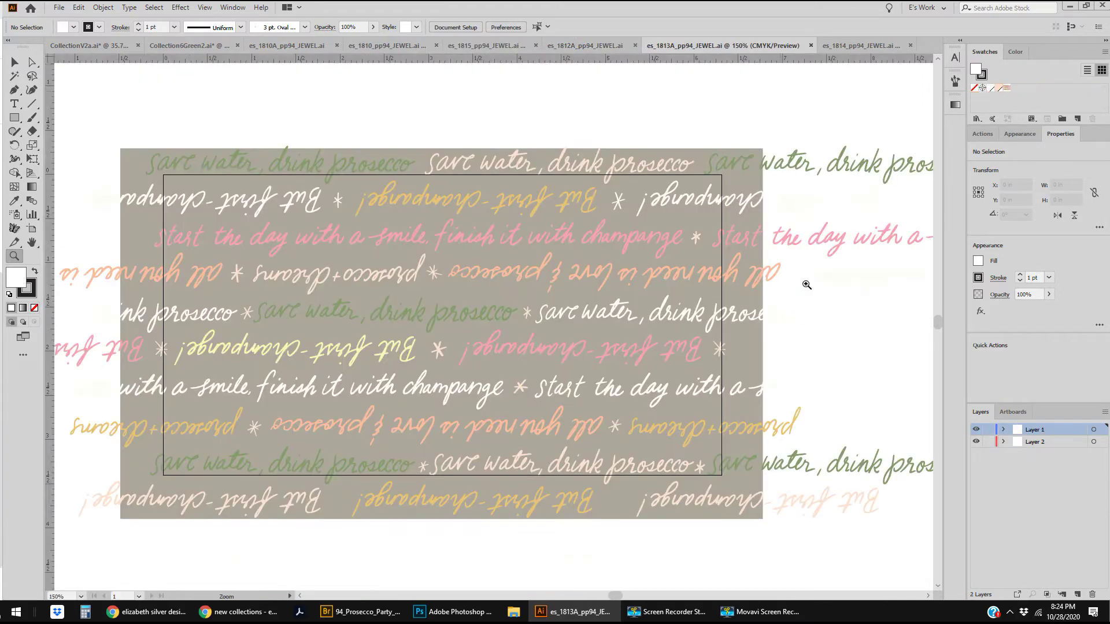
{"action": "left_click", "coordinate": [850, 46]}
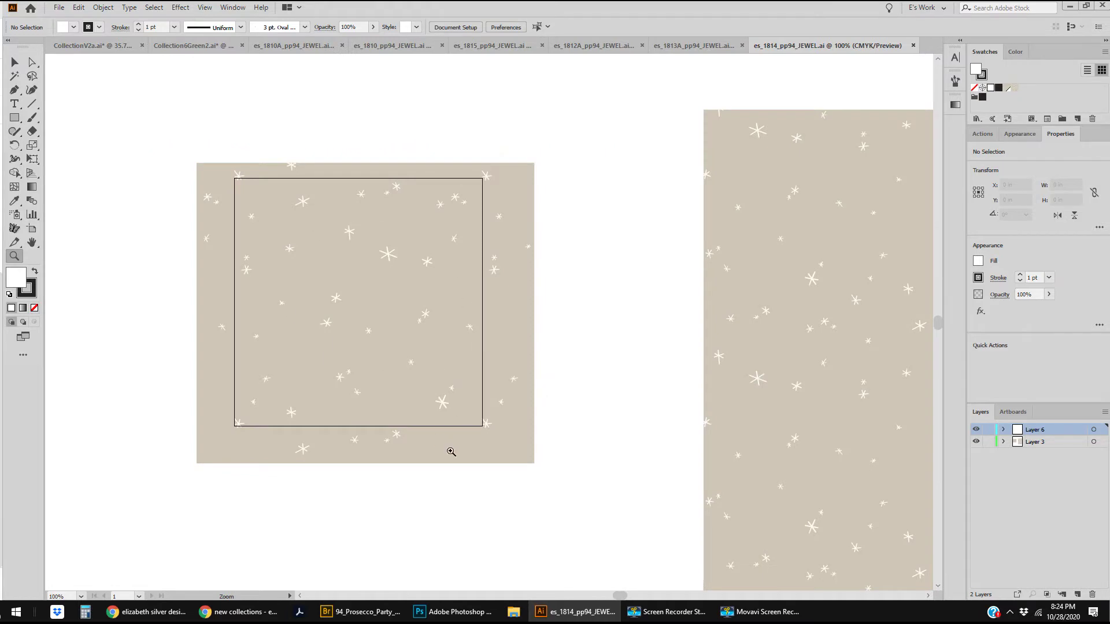
{"action": "left_click", "coordinate": [92, 45]}
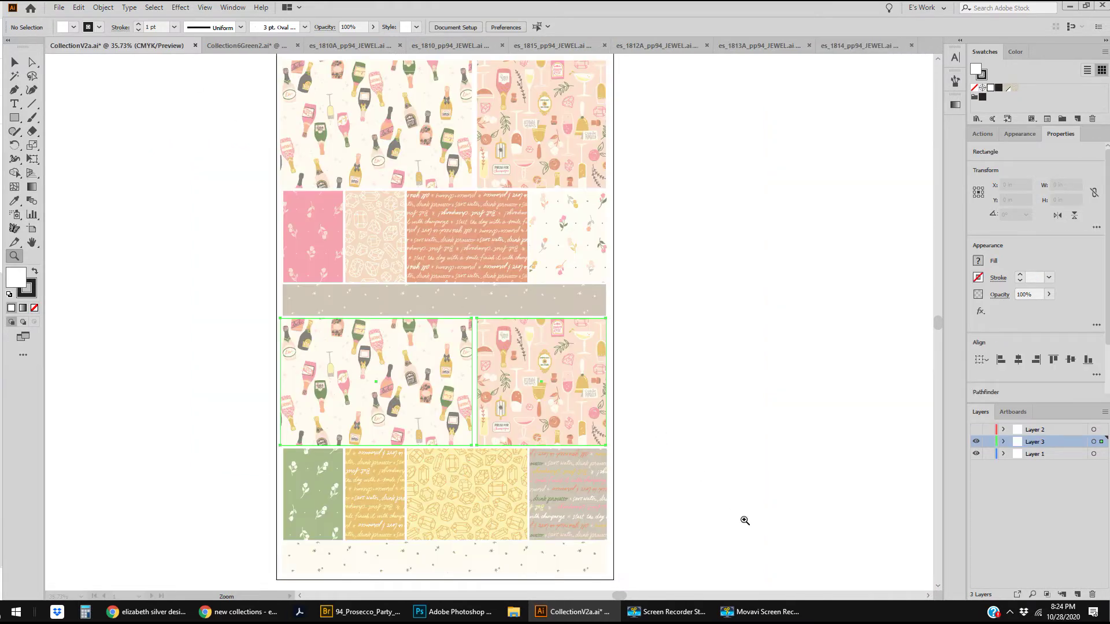
- Zoom in on the board's upper rows of bottle, glass, floral and script tiles
{"action": "key", "text": "space"}
{"action": "left_click_drag", "start_coordinate": [435, 368], "coordinate": [323, 381]}
{"action": "key", "text": "z"}
{"action": "left_click_drag", "start_coordinate": [159, 69], "coordinate": [546, 358]}
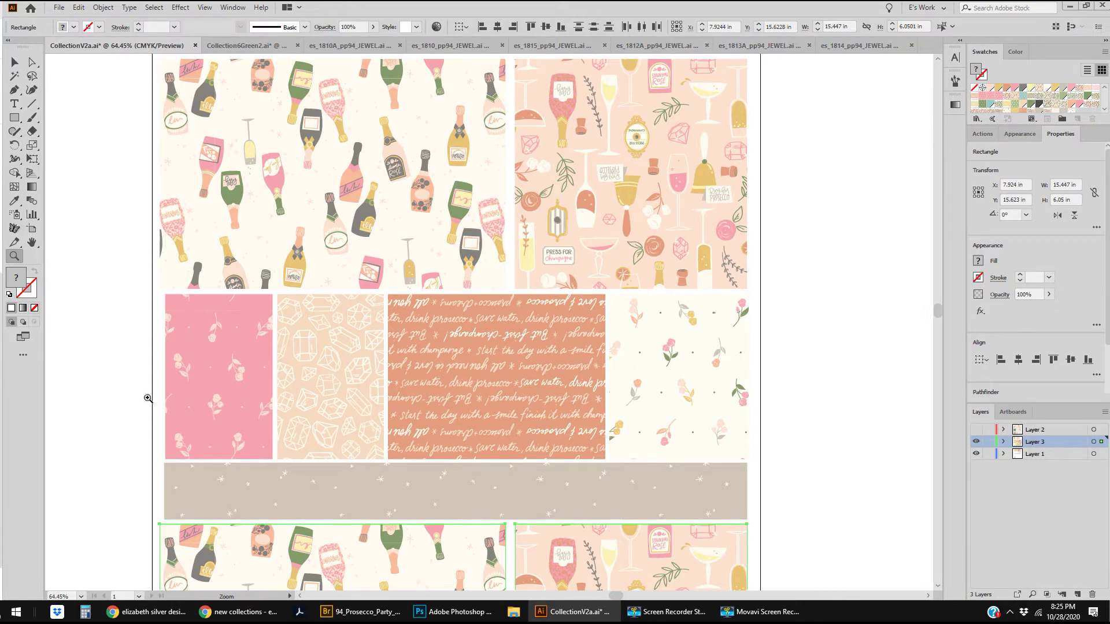
- Pan down to inspect the lower tile rows, then back up to the upper tiles
{"action": "key", "text": "space"}
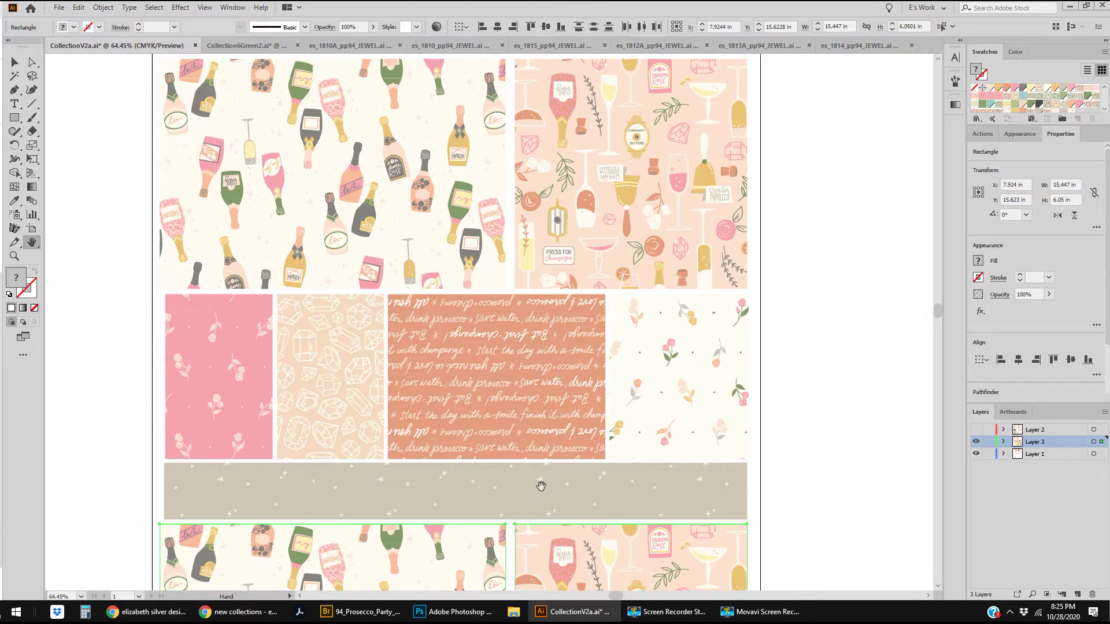
{"action": "left_click_drag", "start_coordinate": [541, 485], "coordinate": [530, 177]}
{"action": "left_click_drag", "start_coordinate": [622, 332], "coordinate": [612, 179]}
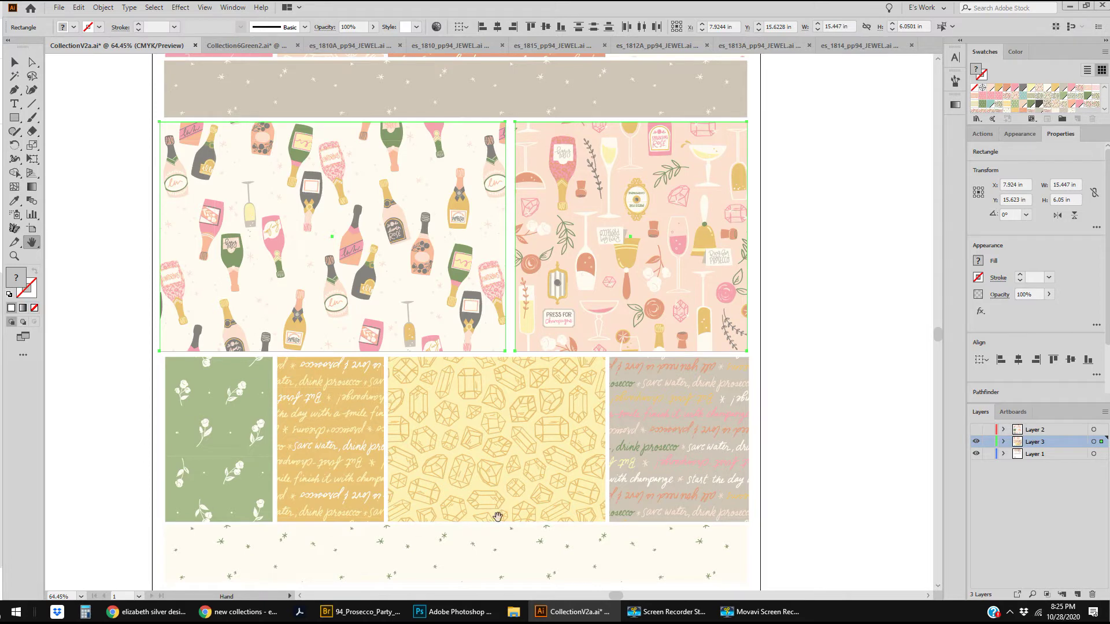
{"action": "left_click_drag", "start_coordinate": [471, 112], "coordinate": [382, 469]}
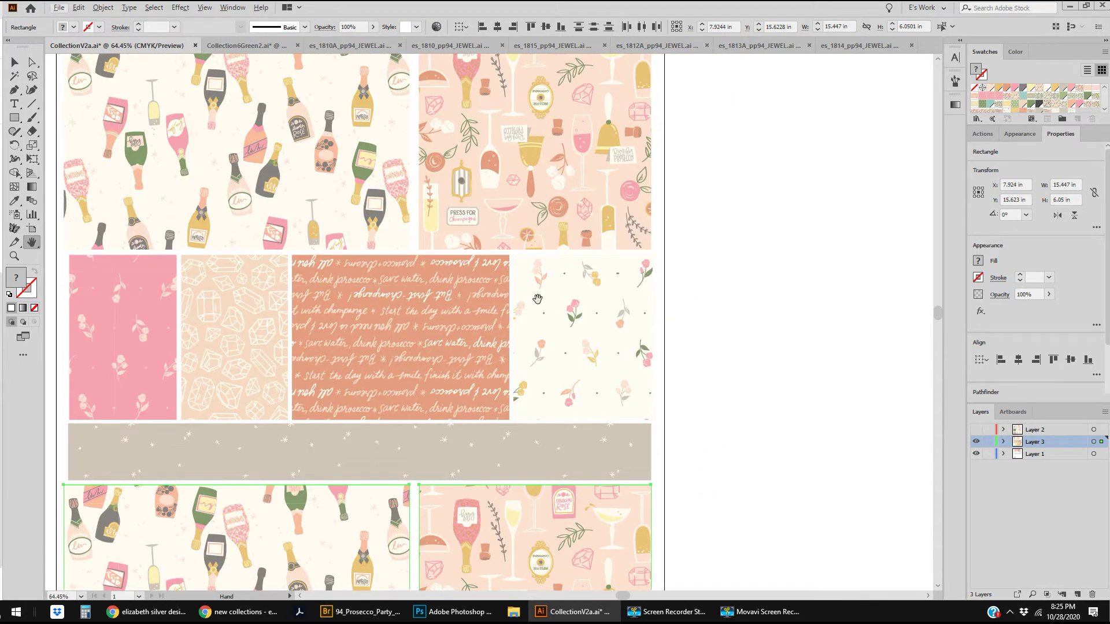
- Zoom the collection board out to 50% and pan it toward the window's left side
{"action": "key", "text": "z"}
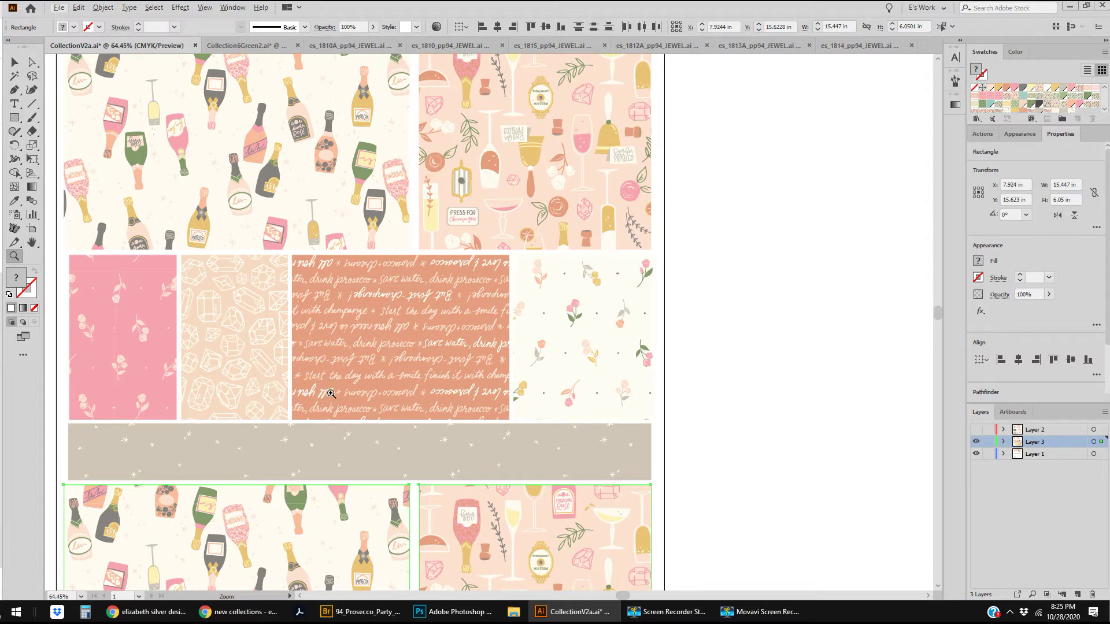
{"action": "left_click", "coordinate": [333, 392], "text": "alt"}
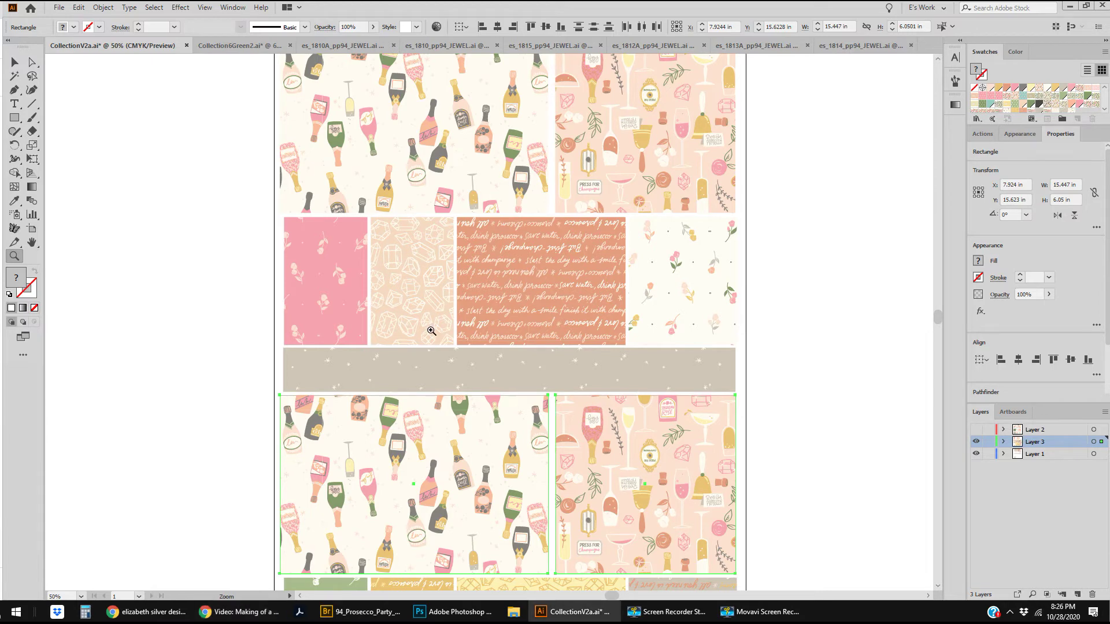
{"action": "key", "text": "h"}
{"action": "left_click_drag", "start_coordinate": [533, 321], "coordinate": [319, 366]}
{"action": "left_click_drag", "start_coordinate": [395, 330], "coordinate": [398, 328]}
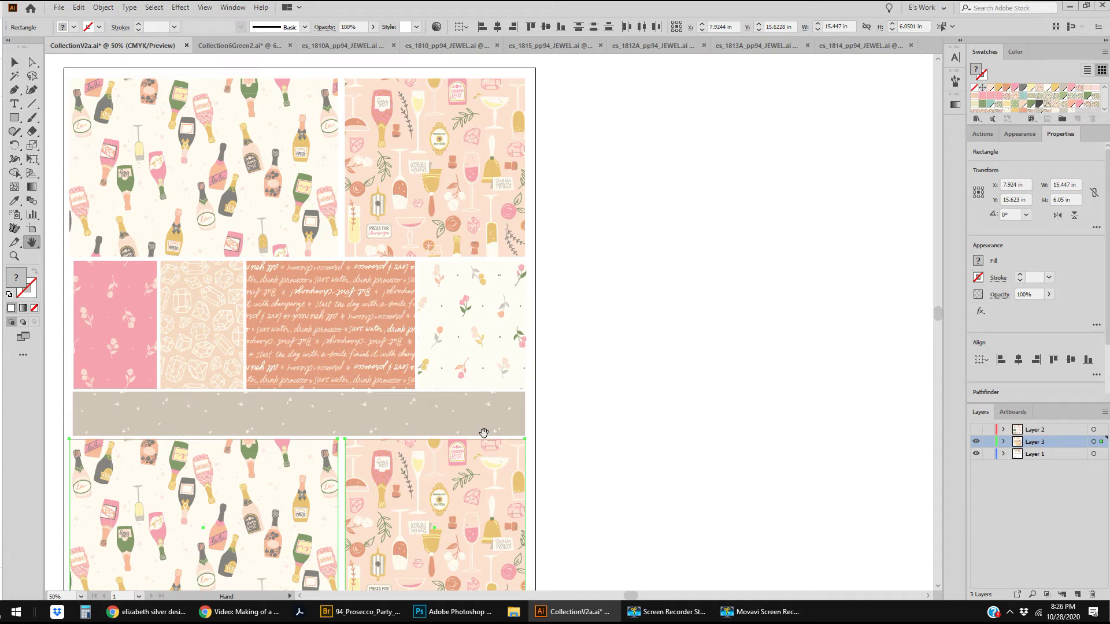
- Show the hidden released swatch layout and zoom in closely on its lower swatch rows
{"action": "left_click", "coordinate": [975, 428]}
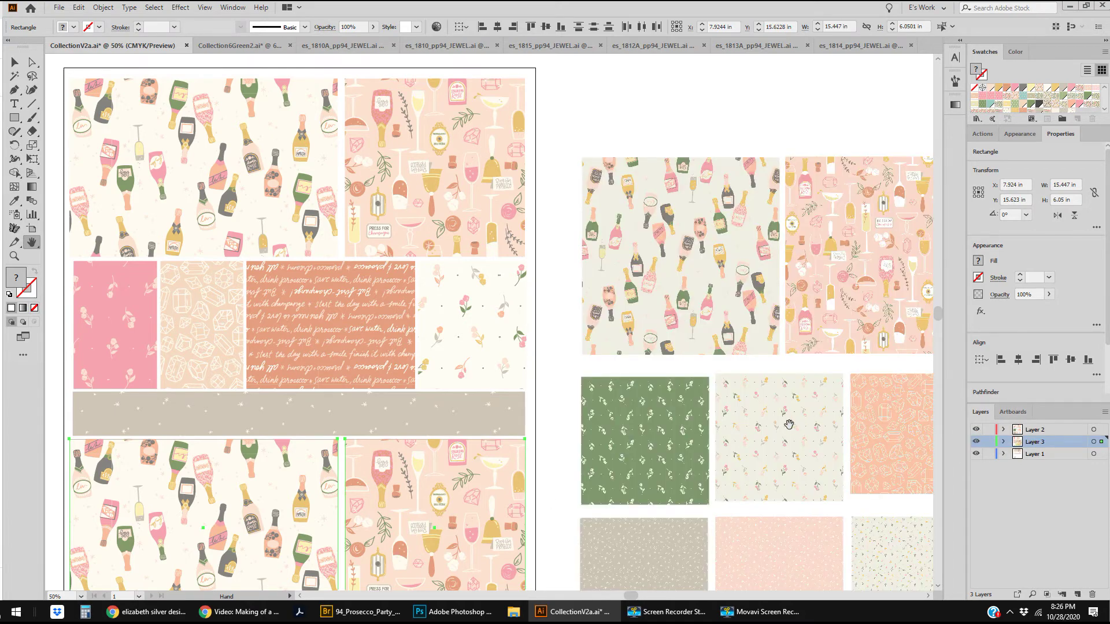
{"action": "left_click_drag", "start_coordinate": [789, 425], "coordinate": [352, 369]}
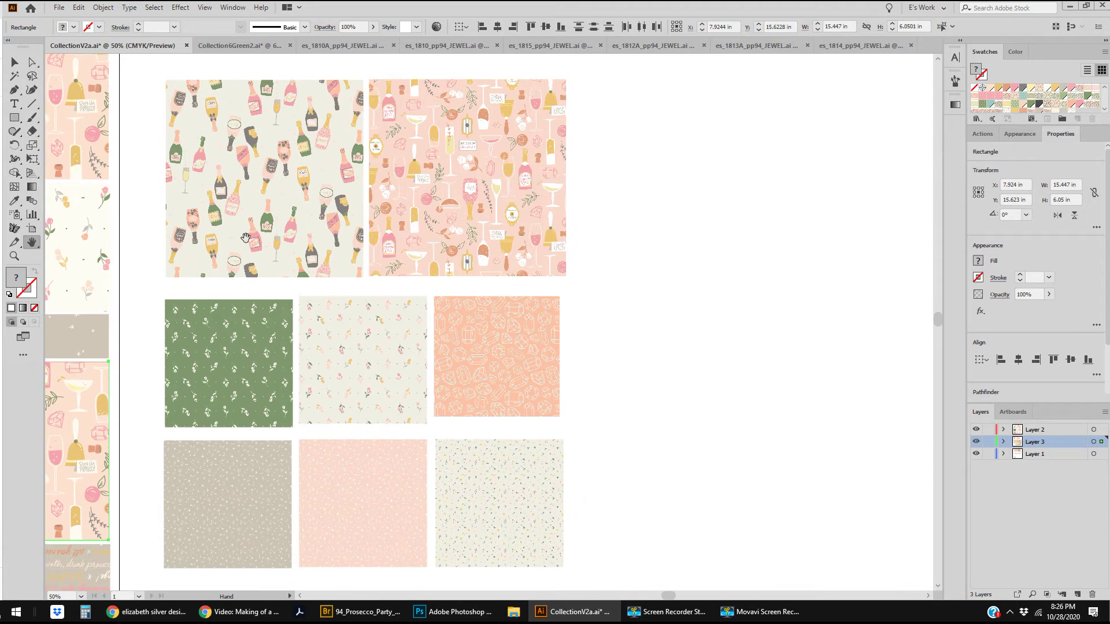
{"action": "key", "text": "z"}
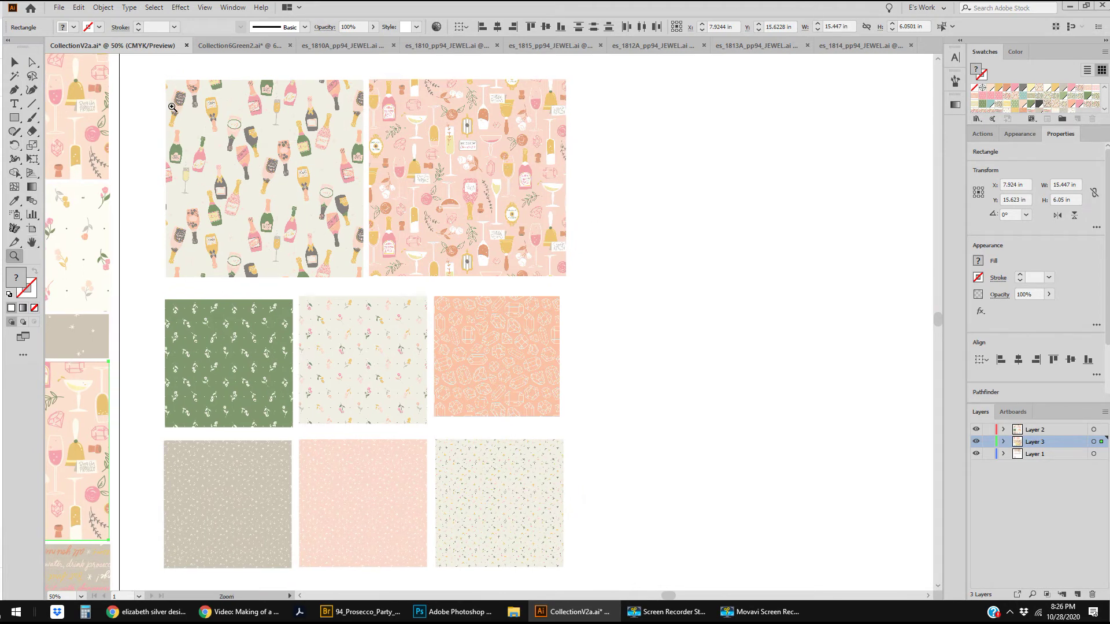
{"action": "left_click_drag", "start_coordinate": [162, 76], "coordinate": [607, 536]}
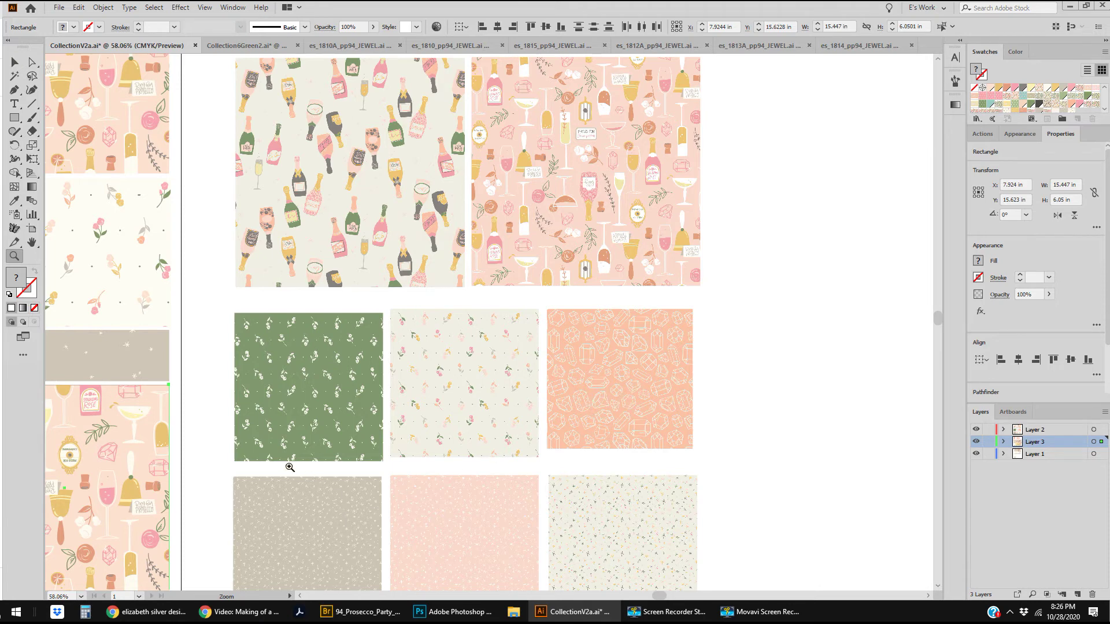
{"action": "left_click_drag", "start_coordinate": [215, 469], "coordinate": [676, 560]}
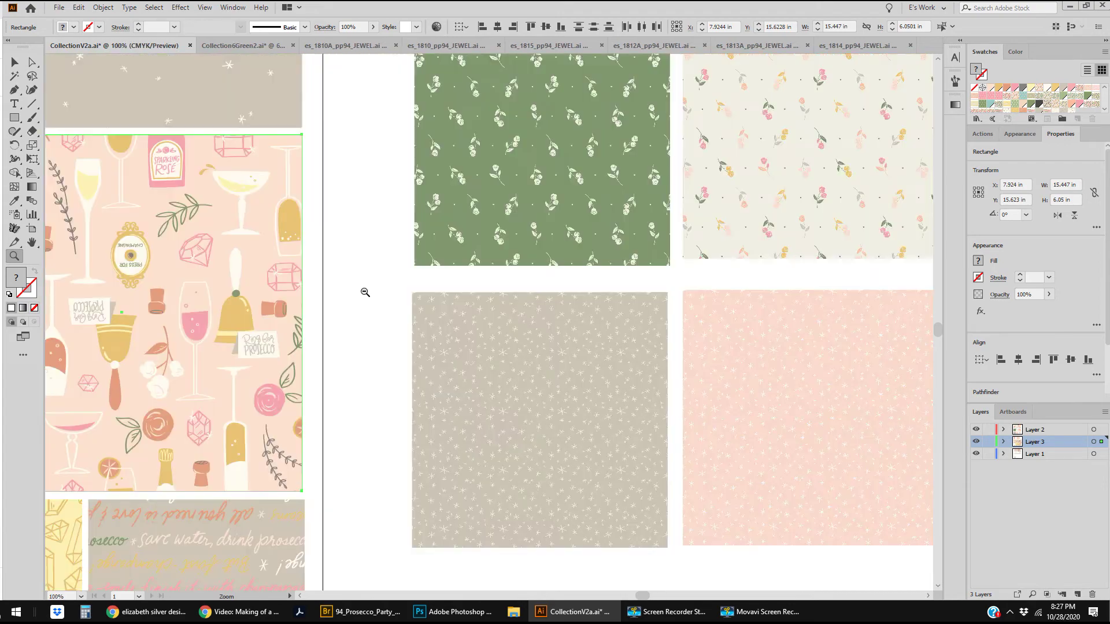
- Zoom out to 33.33% to frame board and swatches together, then hide Layer 3
{"action": "left_click", "coordinate": [162, 282], "text": "alt"}
{"action": "left_click", "coordinate": [441, 285], "text": "alt"}
{"action": "left_click", "coordinate": [347, 342], "text": "alt"}
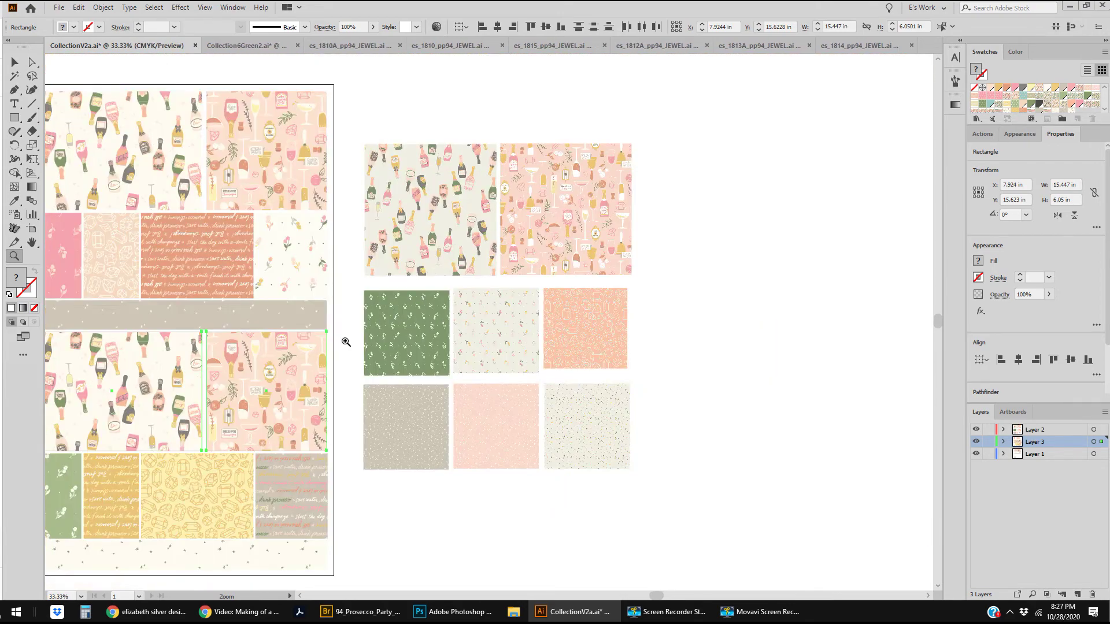
{"action": "key", "text": "space"}
{"action": "left_click_drag", "start_coordinate": [283, 396], "coordinate": [445, 383]}
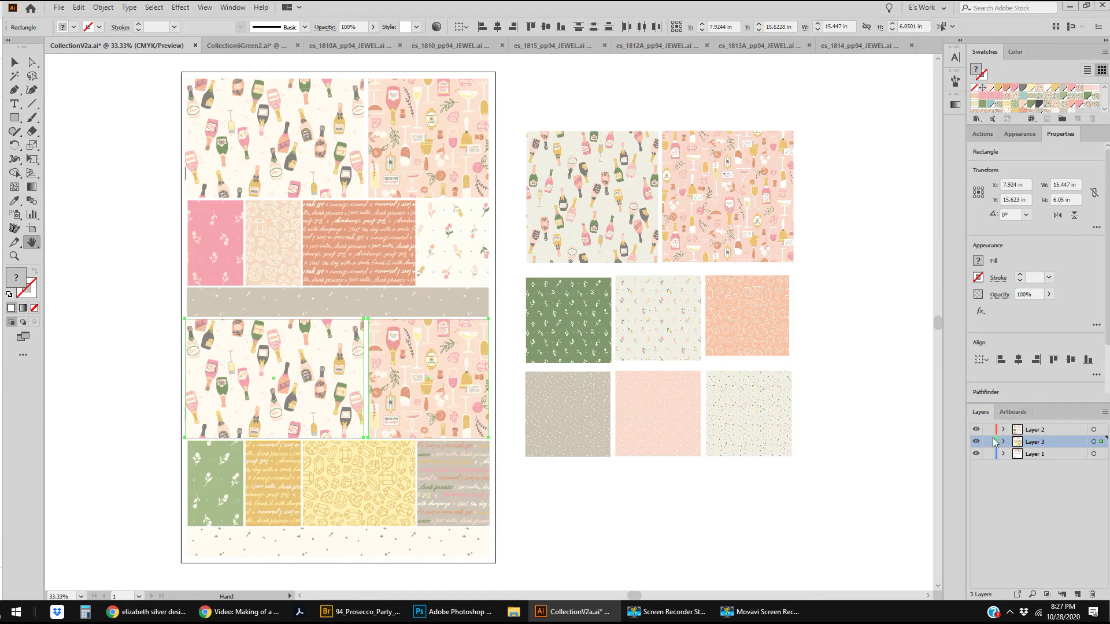
{"action": "left_click", "coordinate": [976, 443]}
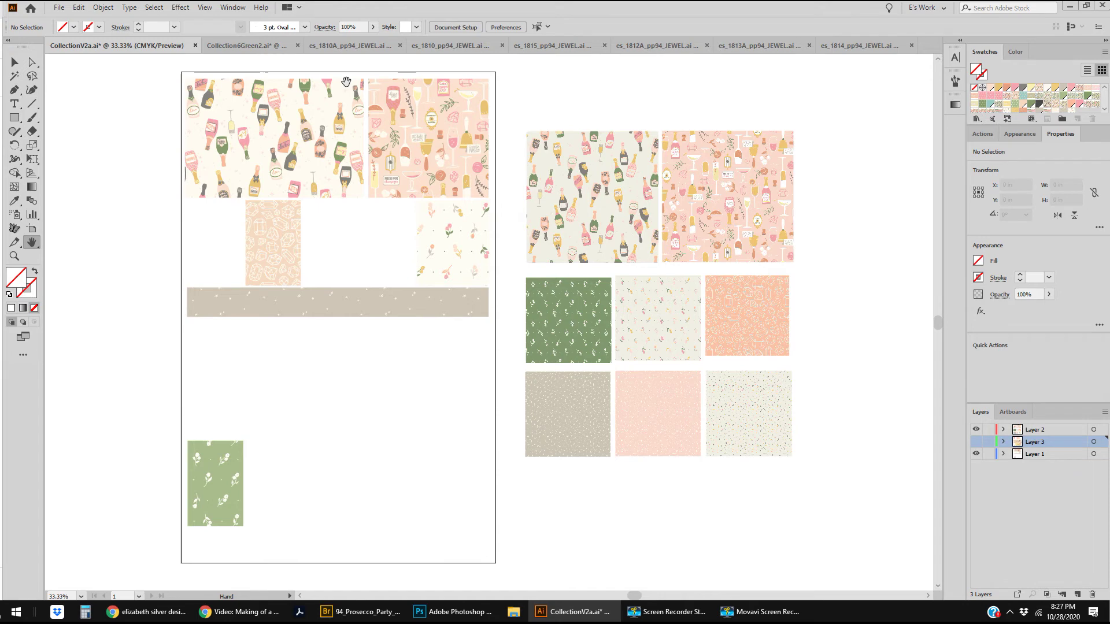
- Move the green floral tile up into the second row beside the peach gem tile
{"action": "key", "text": "a"}
{"action": "left_click_drag", "start_coordinate": [223, 488], "coordinate": [218, 250]}
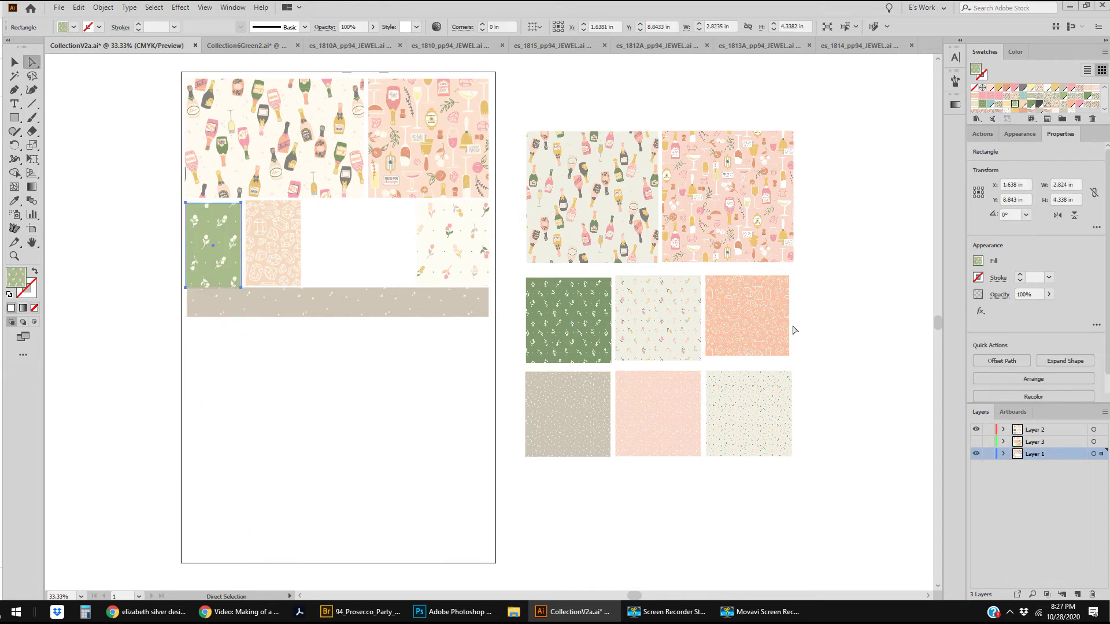
{"action": "left_click", "coordinate": [753, 319]}
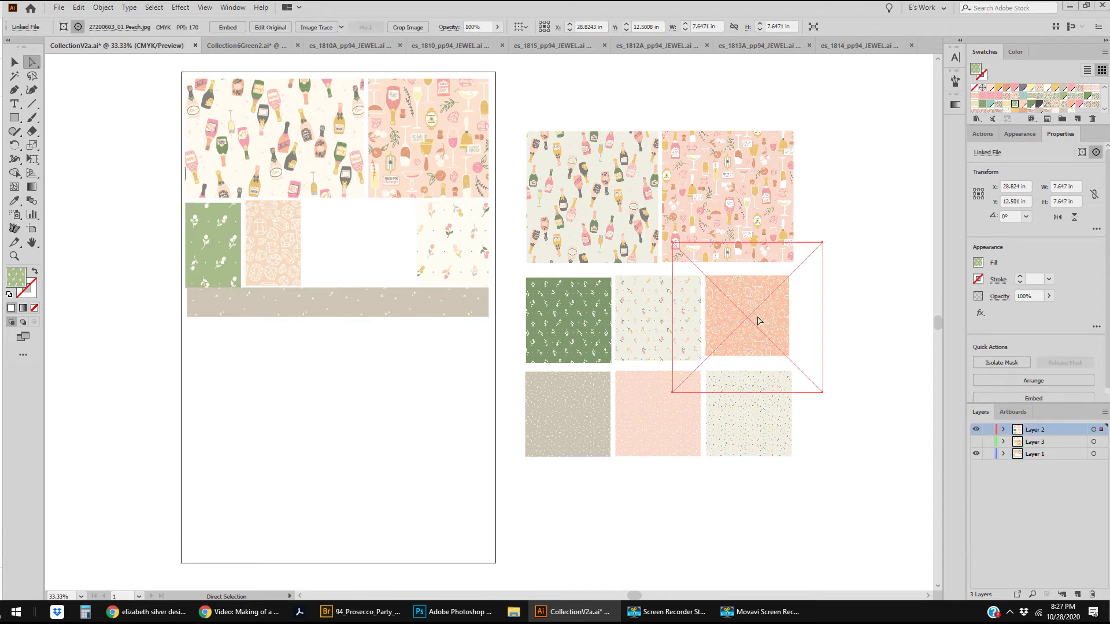
{"action": "left_click", "coordinate": [645, 490]}
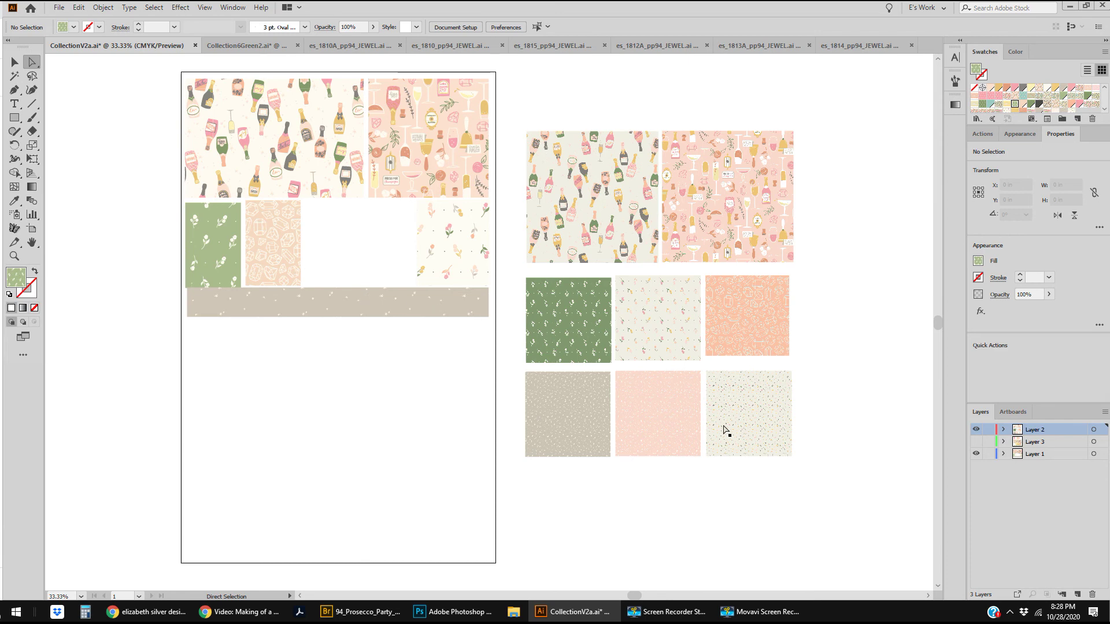
- Zoom in closely on the released swatch grid
{"action": "key", "text": "z"}
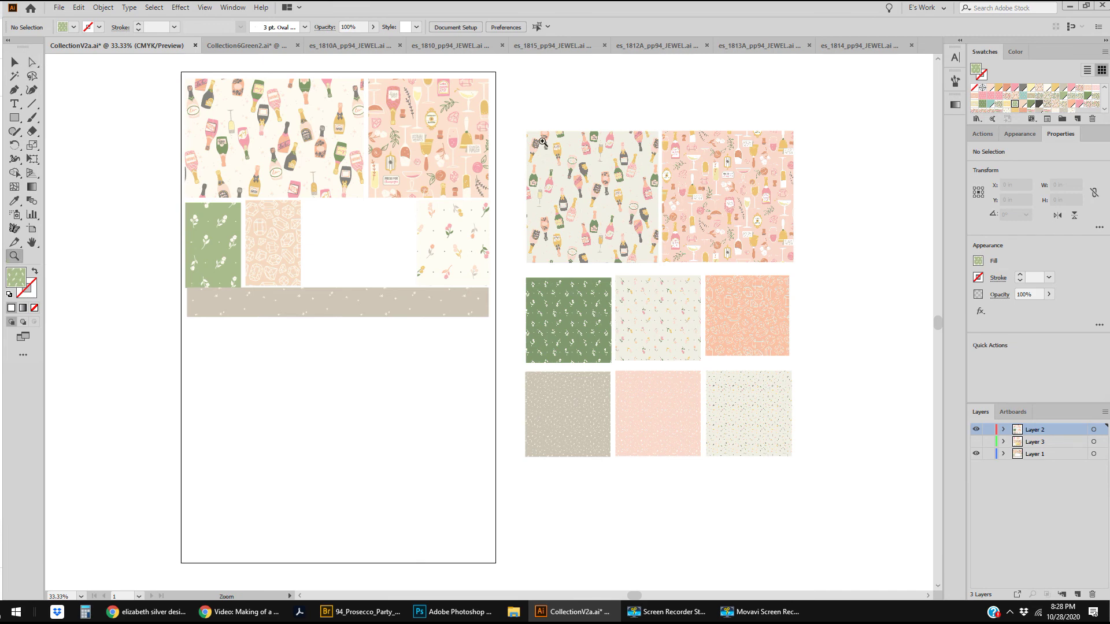
{"action": "left_click_drag", "start_coordinate": [541, 140], "coordinate": [814, 508]}
{"action": "left_click_drag", "start_coordinate": [272, 97], "coordinate": [713, 495]}
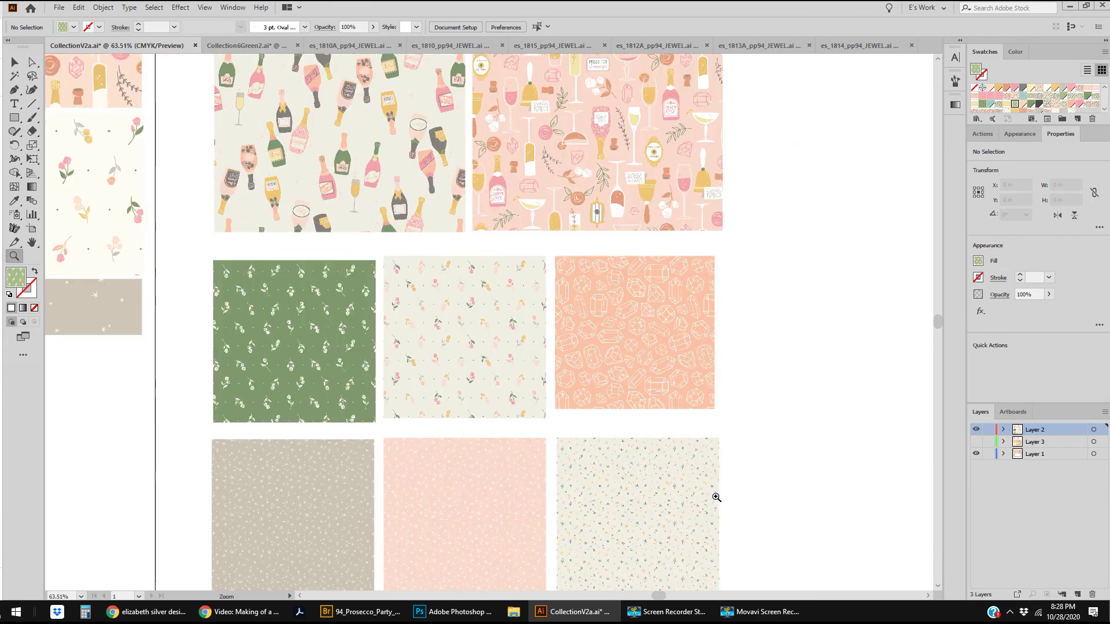